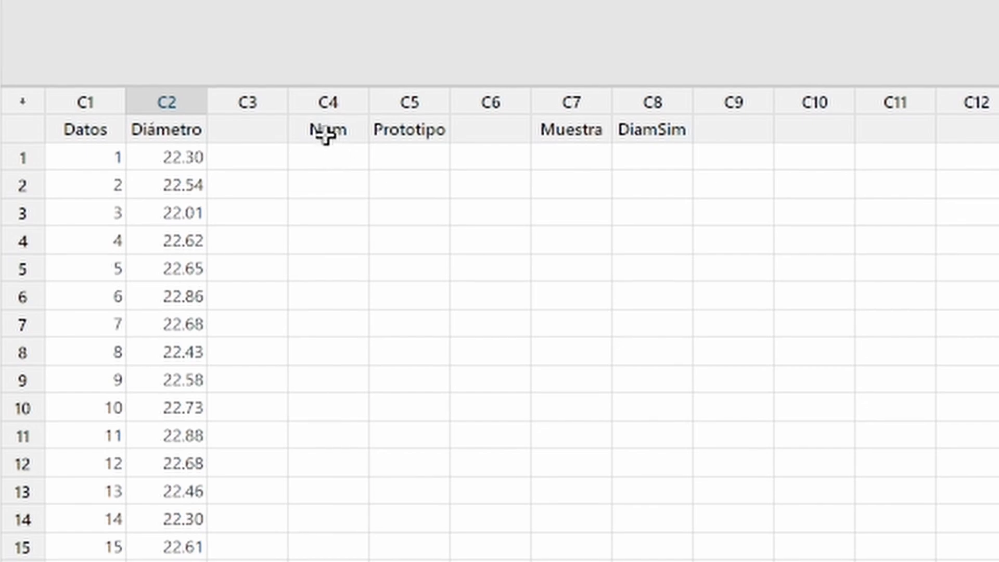
pyautogui.click(336, 129)
pyautogui.click(409, 129)
pyautogui.click(549, 127)
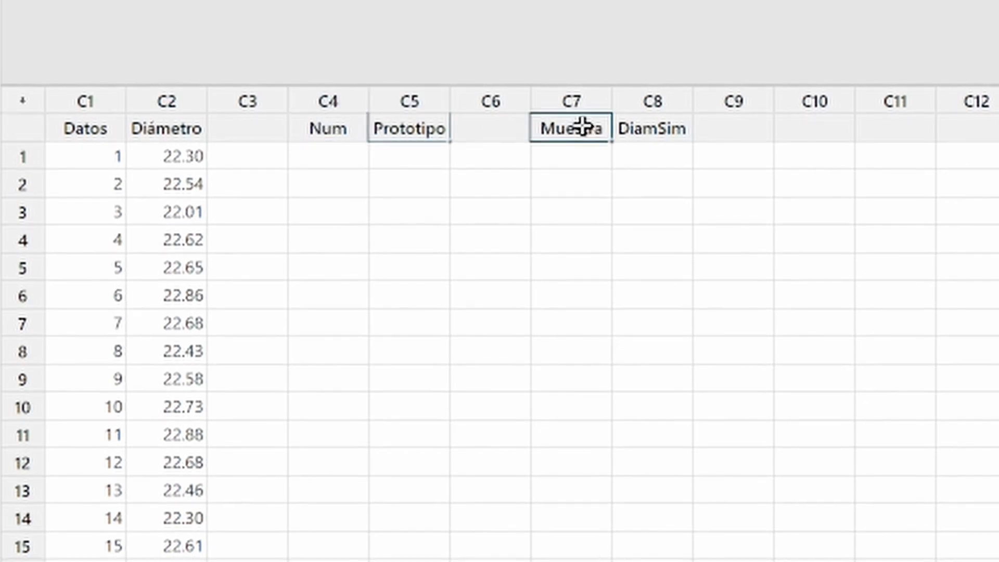
pyautogui.click(647, 129)
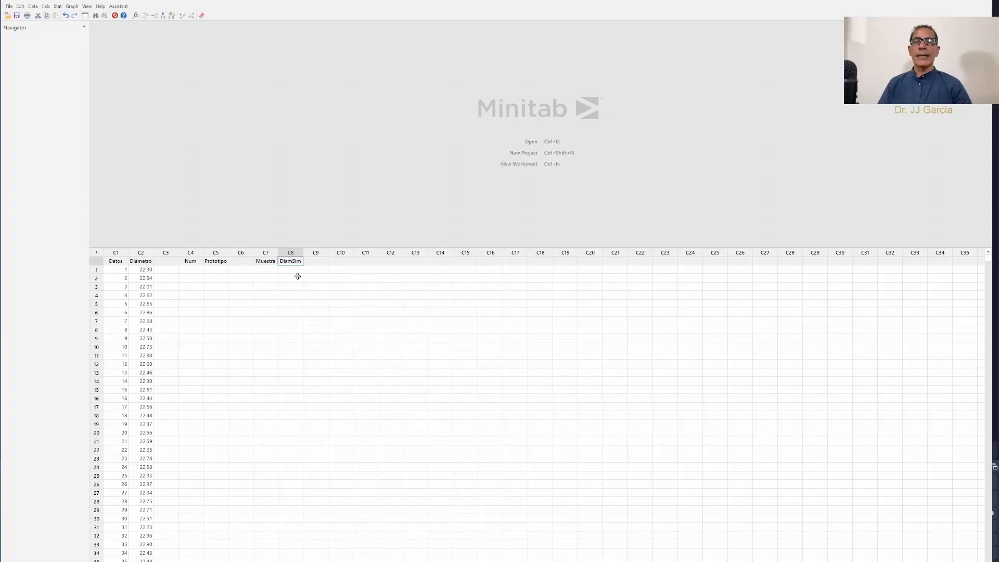
pyautogui.click(260, 301)
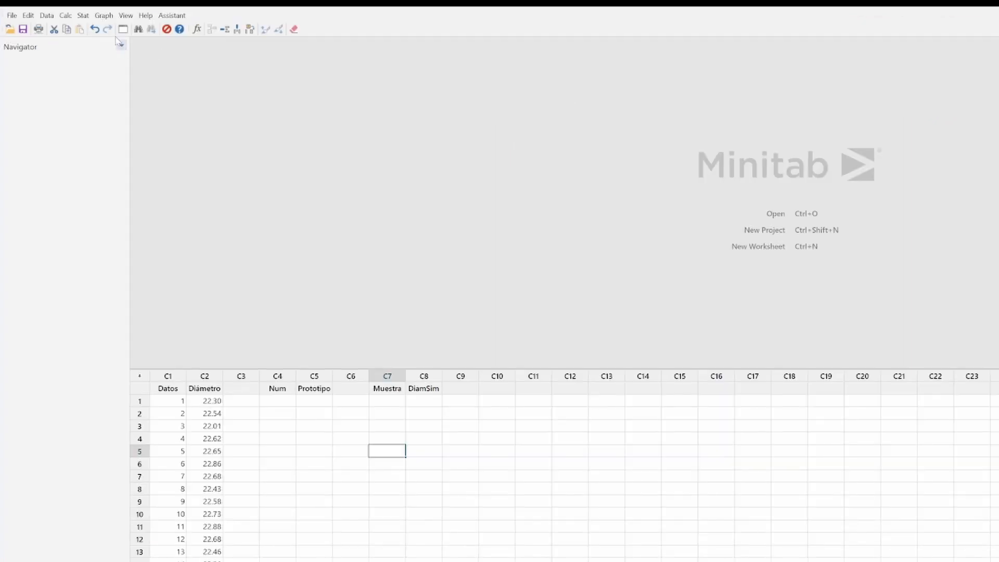
# Step: Run a normal Capability Sixpack on Diámetro with subgroup size 5, specs 21.5 and 23.5, titled UTILIZANDO LOS 125 DATOS ORIGINALES
pyautogui.click(84, 18)
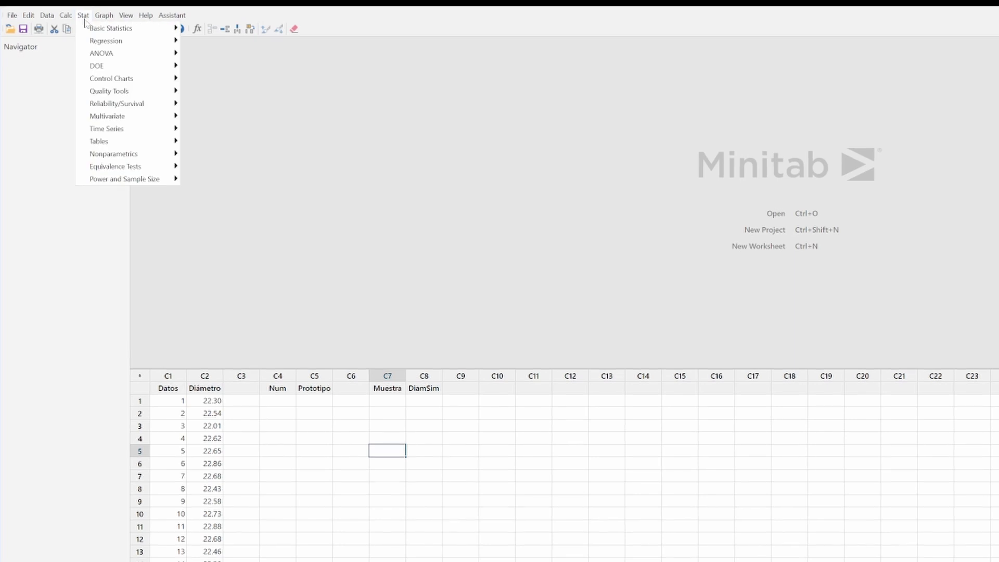
pyautogui.moveTo(103, 94)
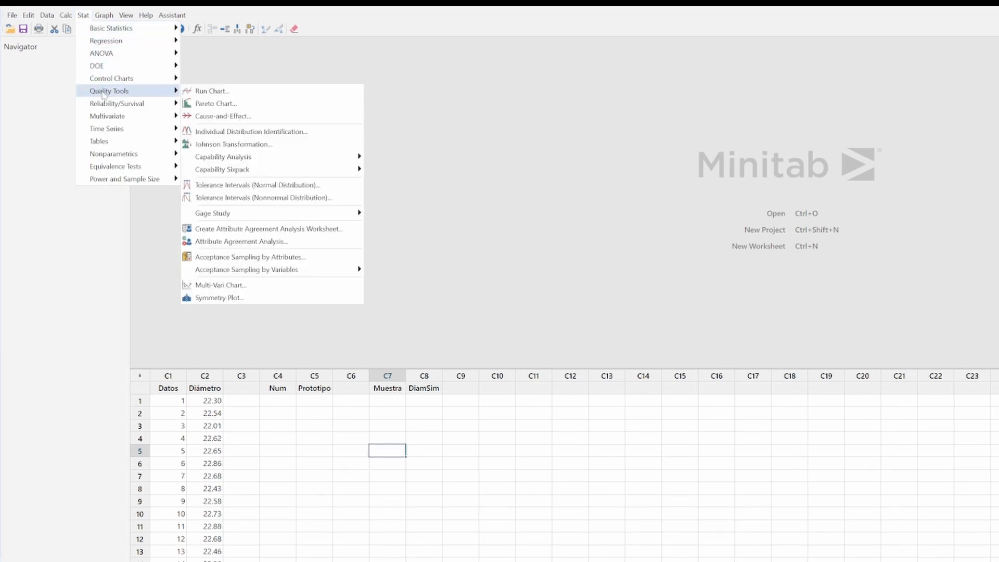
pyautogui.moveTo(231, 171)
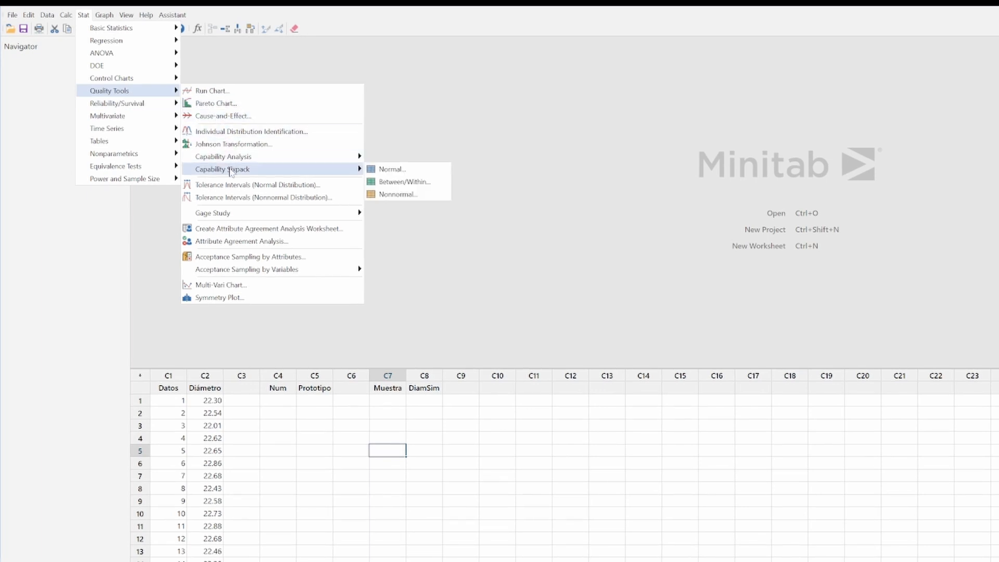
pyautogui.click(376, 170)
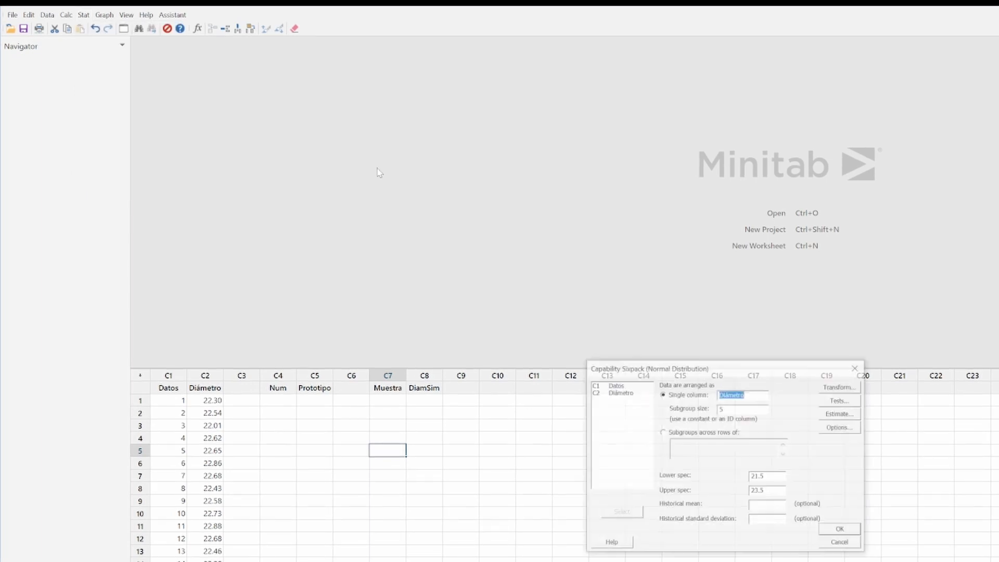
pyautogui.moveTo(735, 370); pyautogui.dragTo(680, 141)
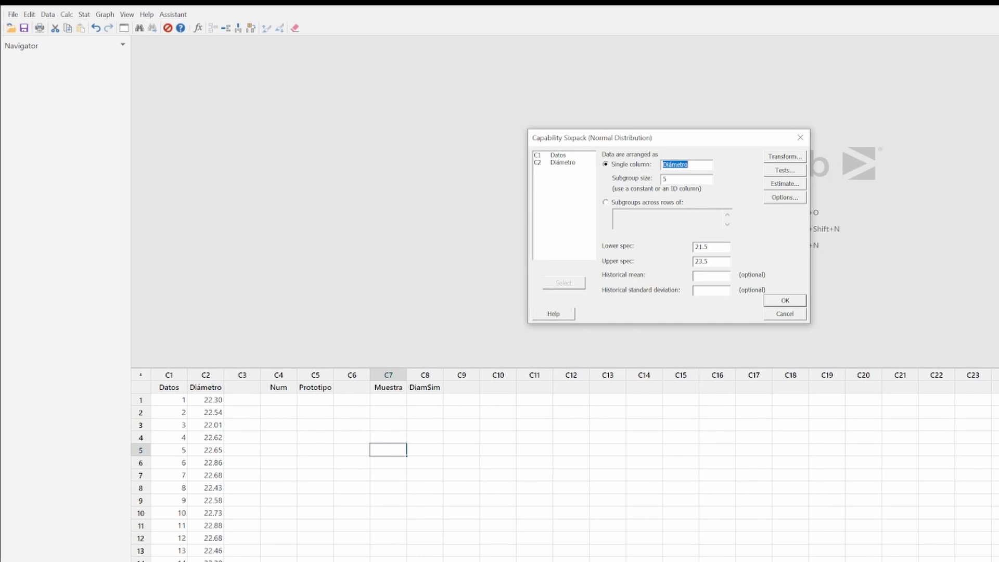
pyautogui.click(713, 247)
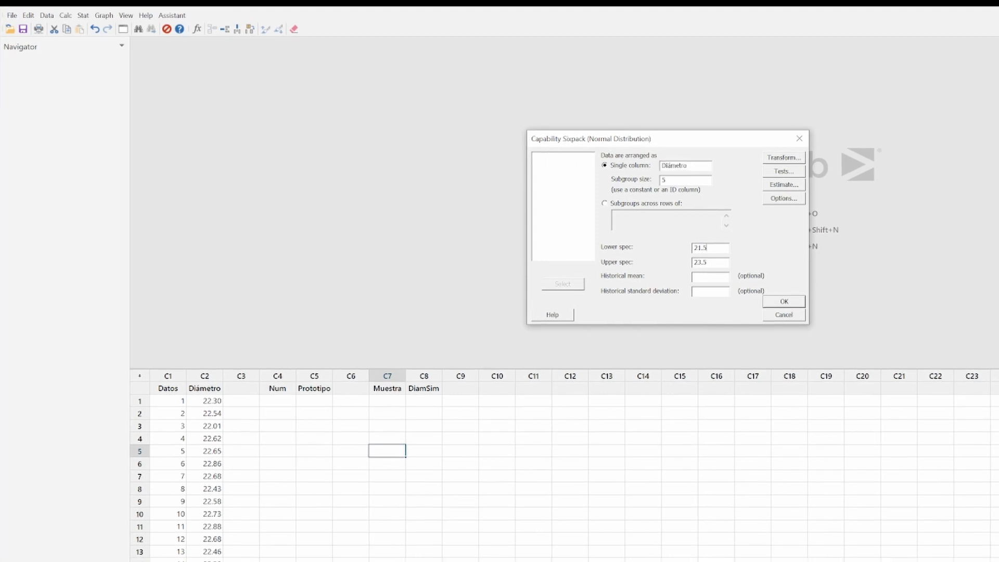
pyautogui.doubleClick(712, 247)
pyautogui.click(712, 262)
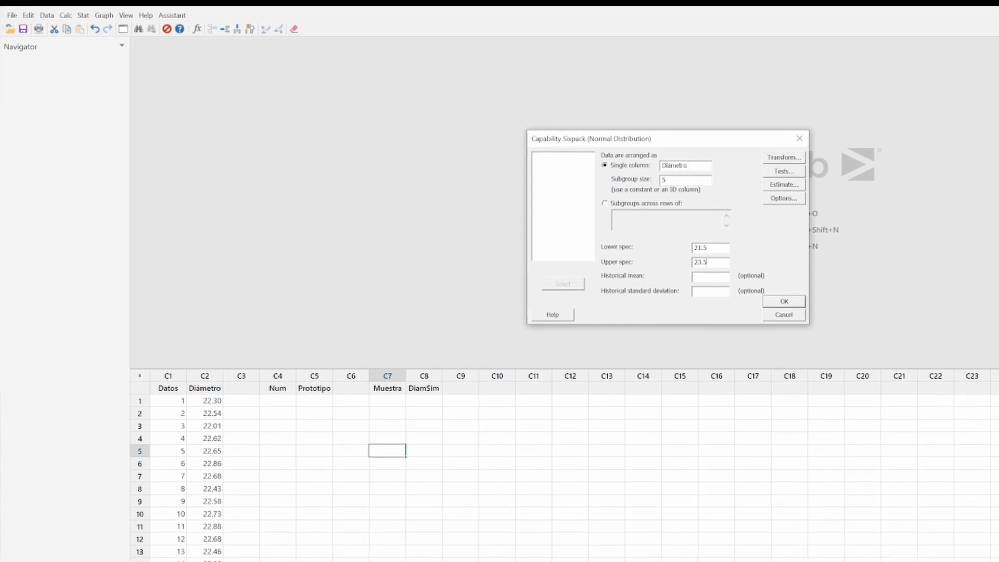
pyautogui.moveTo(698, 262); pyautogui.dragTo(693, 262)
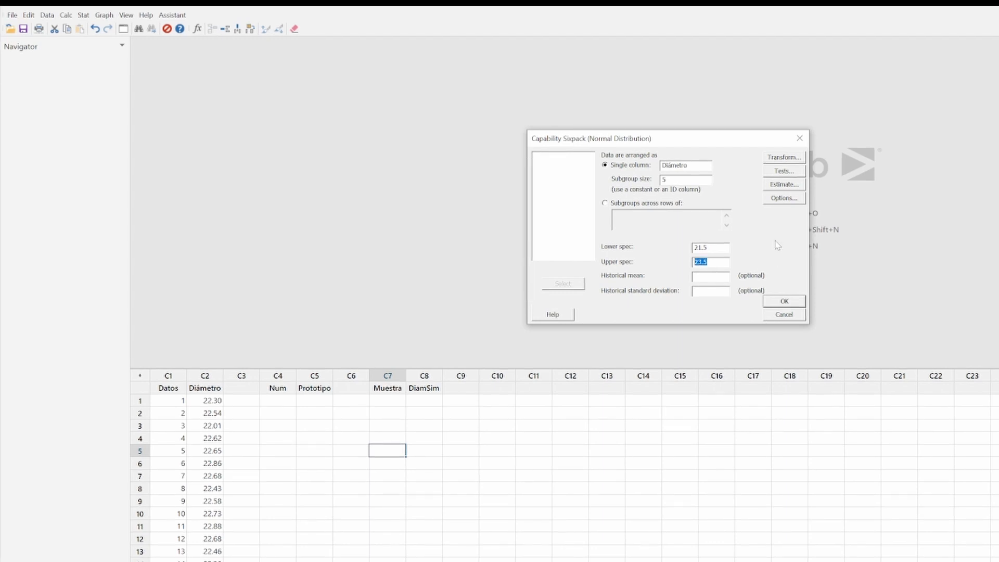
pyautogui.click(780, 200)
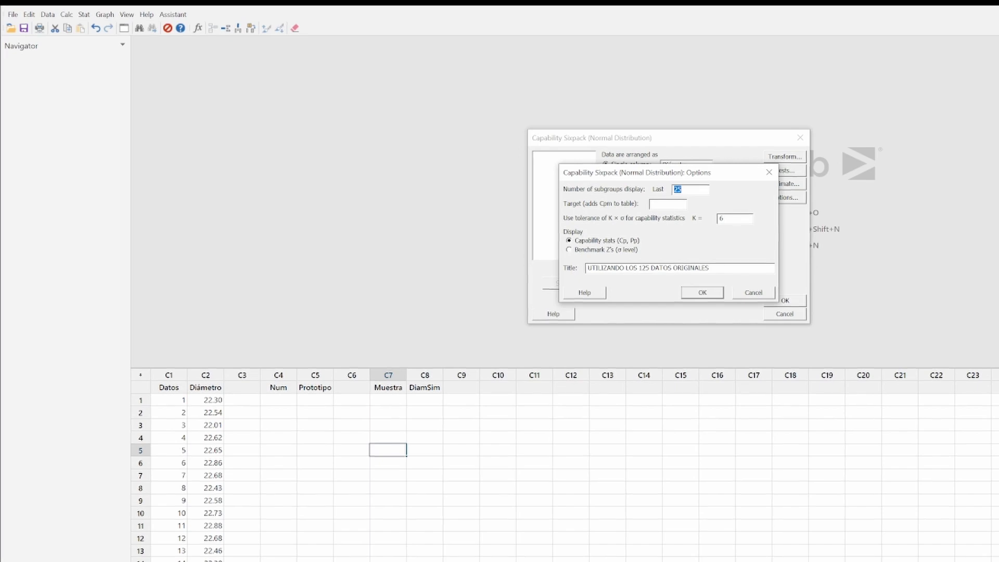
pyautogui.click(697, 295)
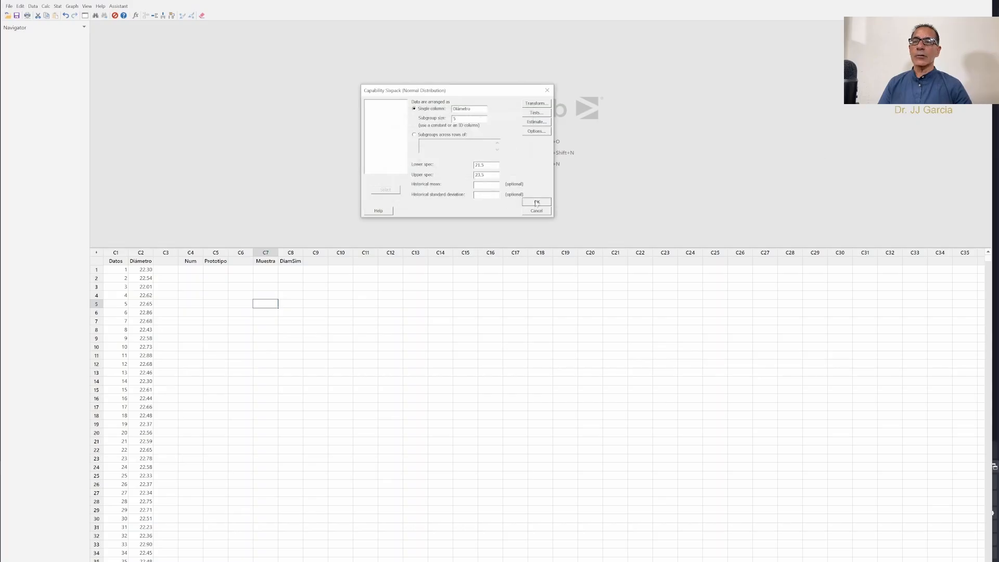
pyautogui.click(536, 202)
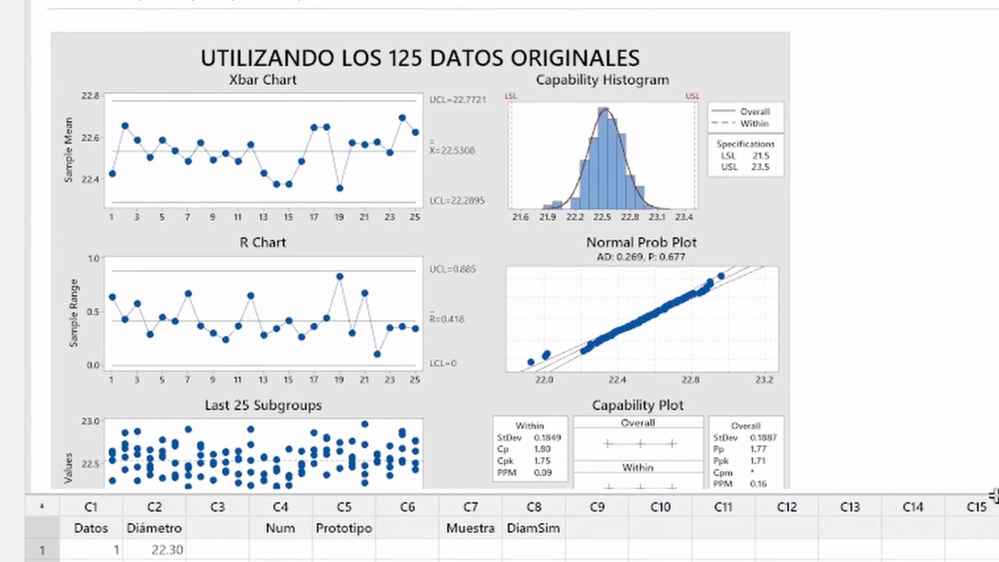
# Step: Examine the capability report for Diámetro and look through the worksheet's diameter data down to the last rows
pyautogui.click(982, 508)
pyautogui.click(739, 228)
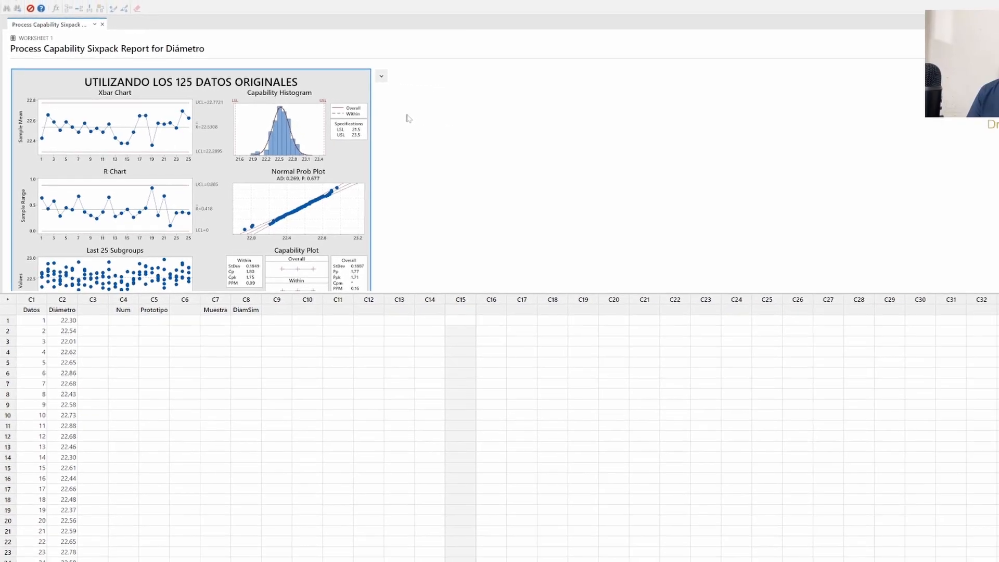
pyautogui.click(154, 320)
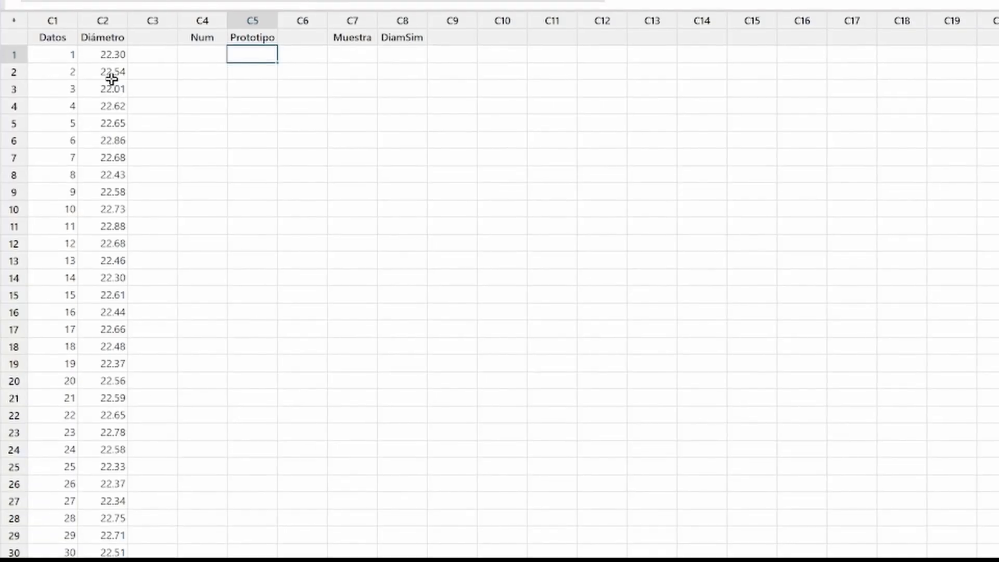
pyautogui.scroll(-4, 145, 322)
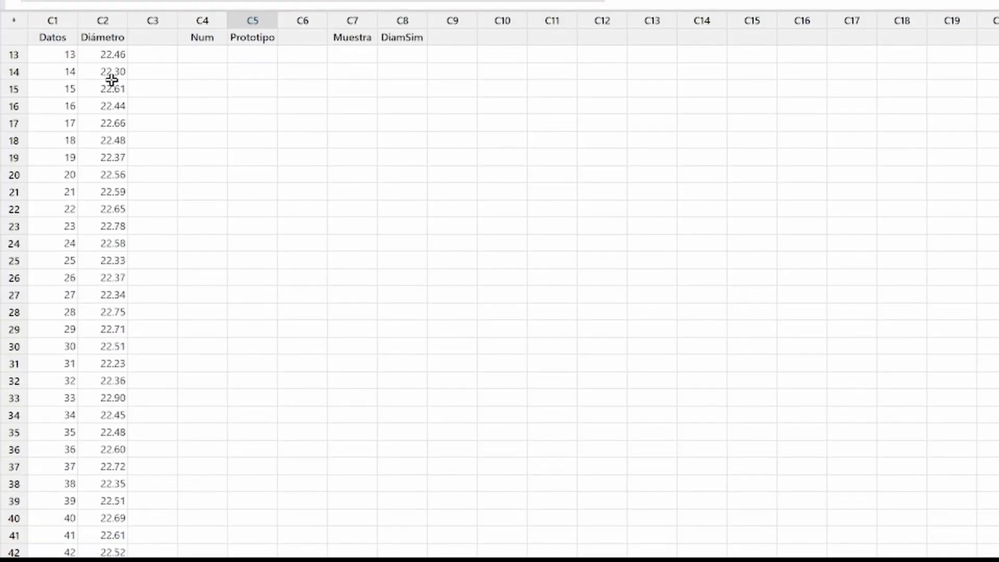
pyautogui.scroll(-20, 111, 79)
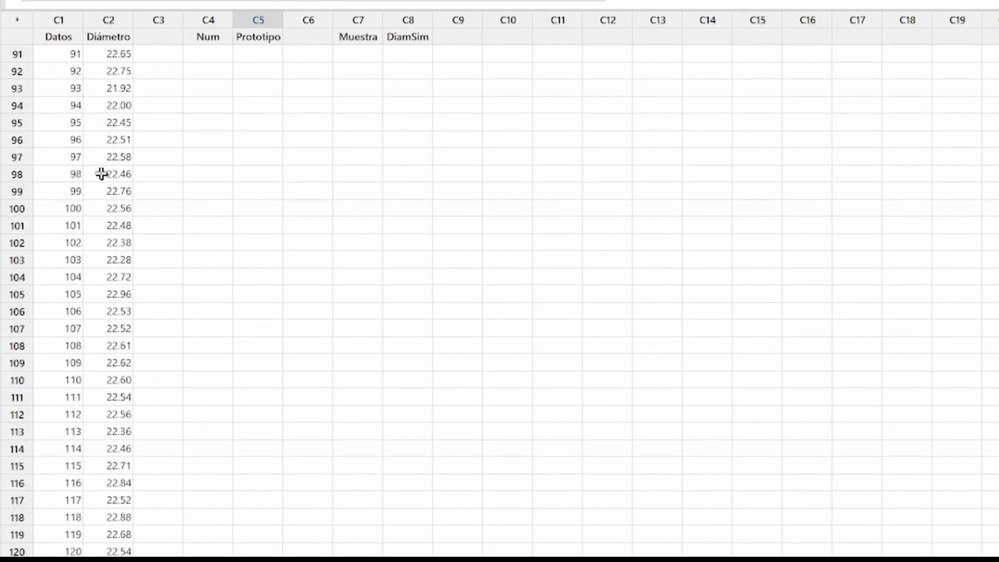
pyautogui.scroll(-5, 103, 182)
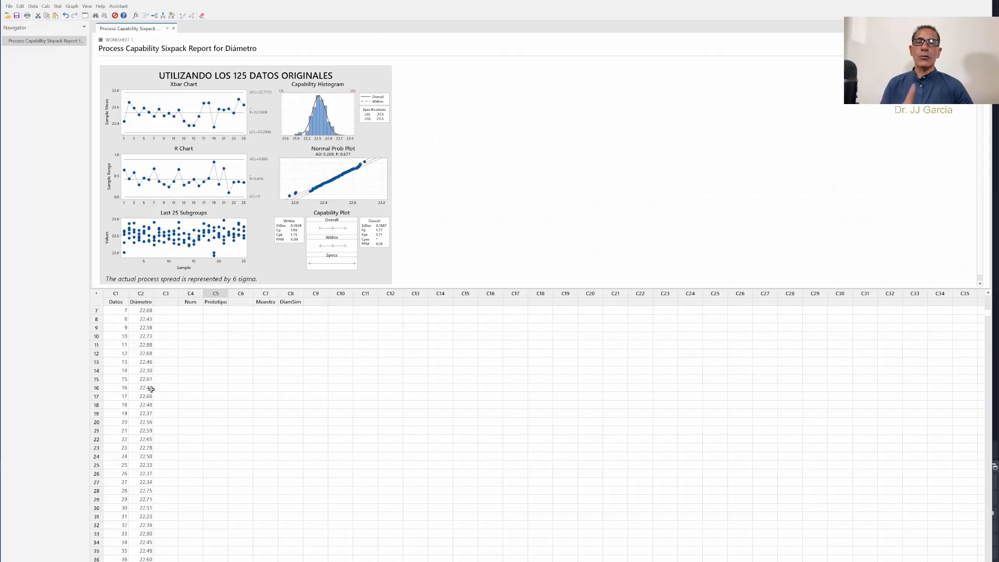
pyautogui.scroll(2, 151, 390)
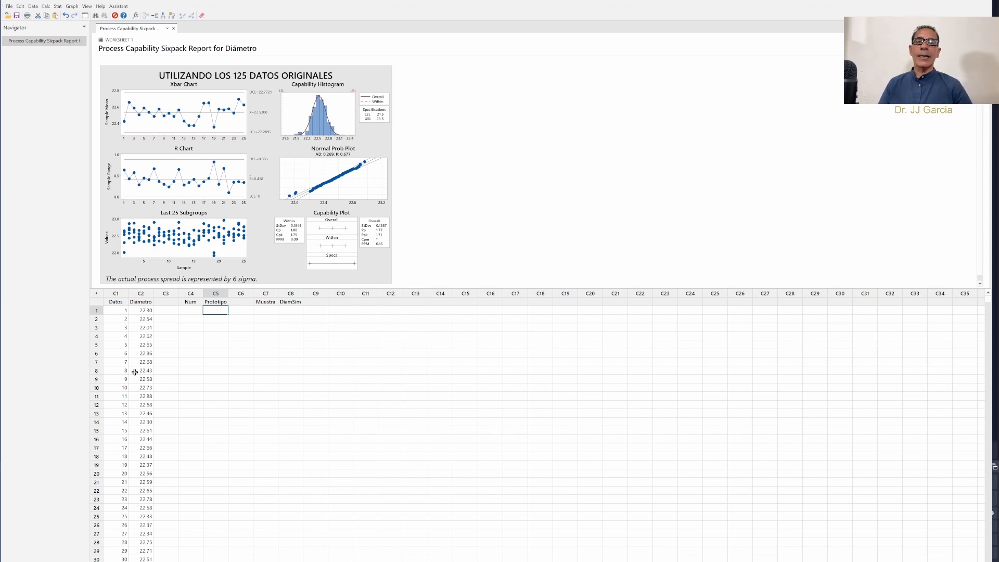
pyautogui.click(206, 369)
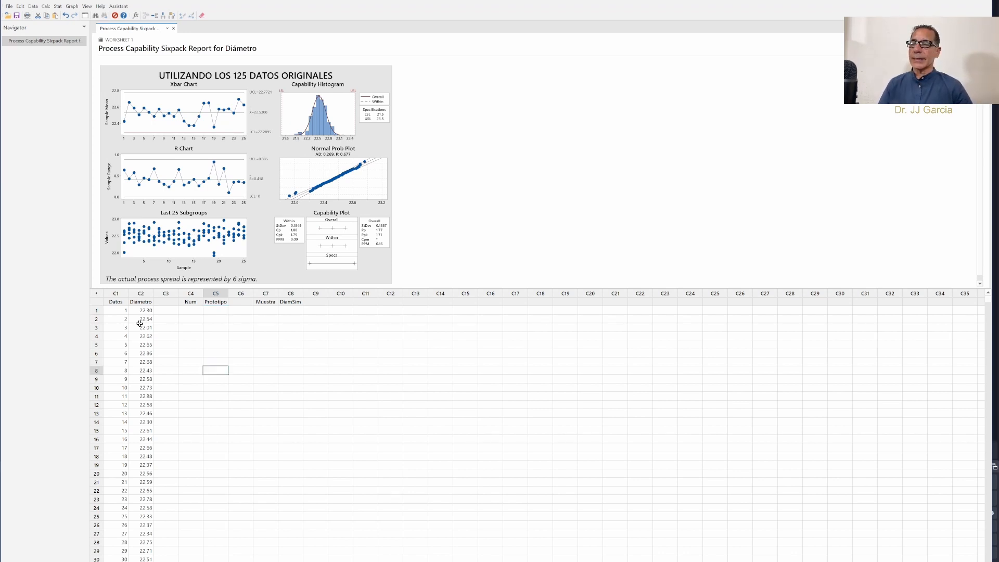
# Step: Copy the first 30 rows of Datos and Diámetro into the Num and Prototipo columns, starting at row 1
pyautogui.moveTo(127, 313); pyautogui.dragTo(152, 559)
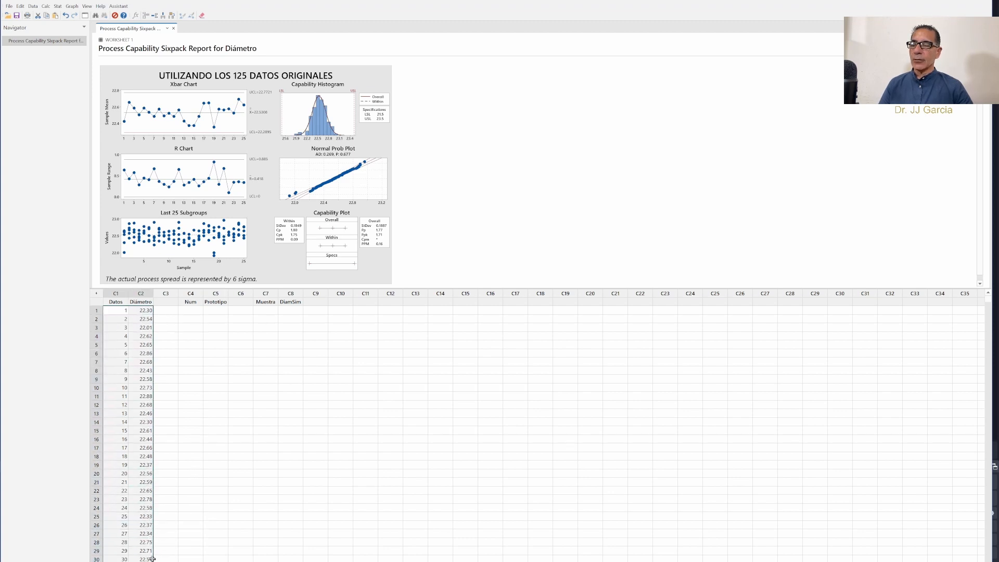
pyautogui.rightClick(129, 474)
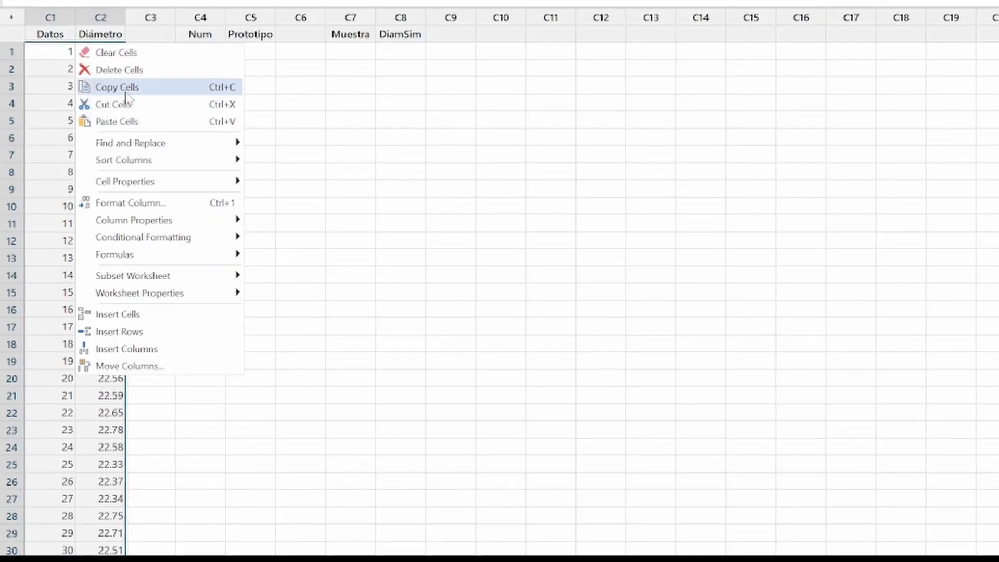
pyautogui.click(153, 330)
pyautogui.click(199, 51)
pyautogui.rightClick(199, 52)
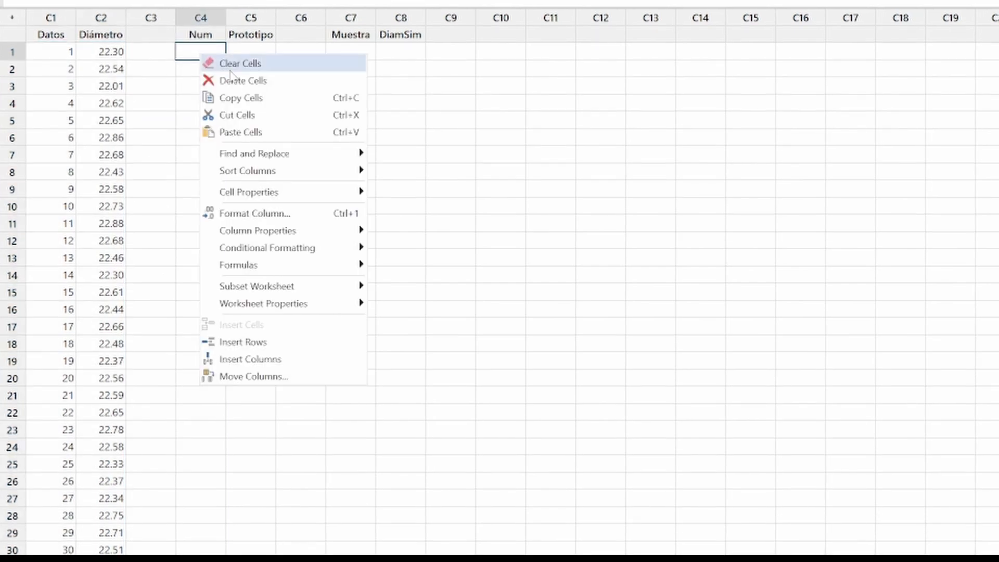
pyautogui.click(241, 132)
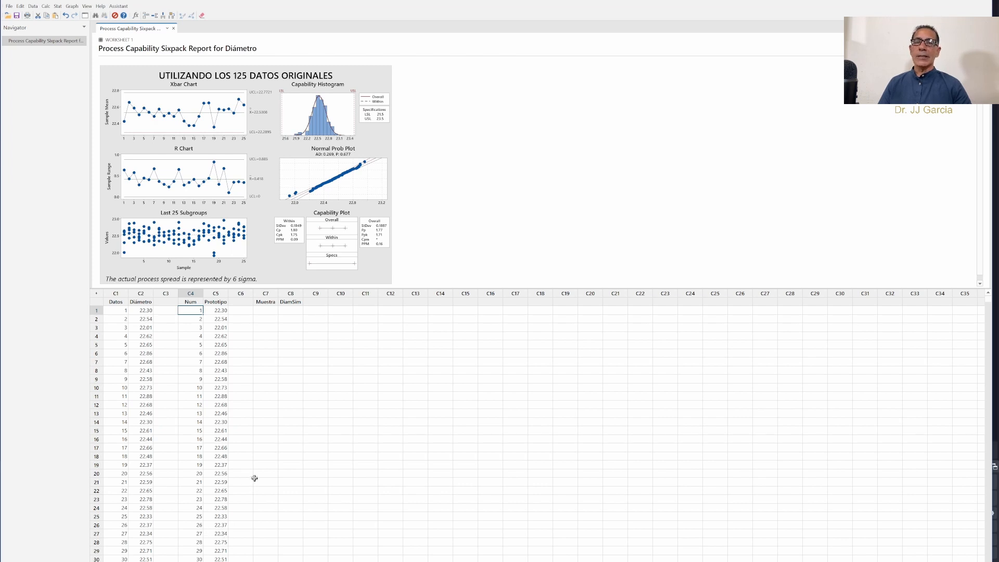
pyautogui.click(265, 335)
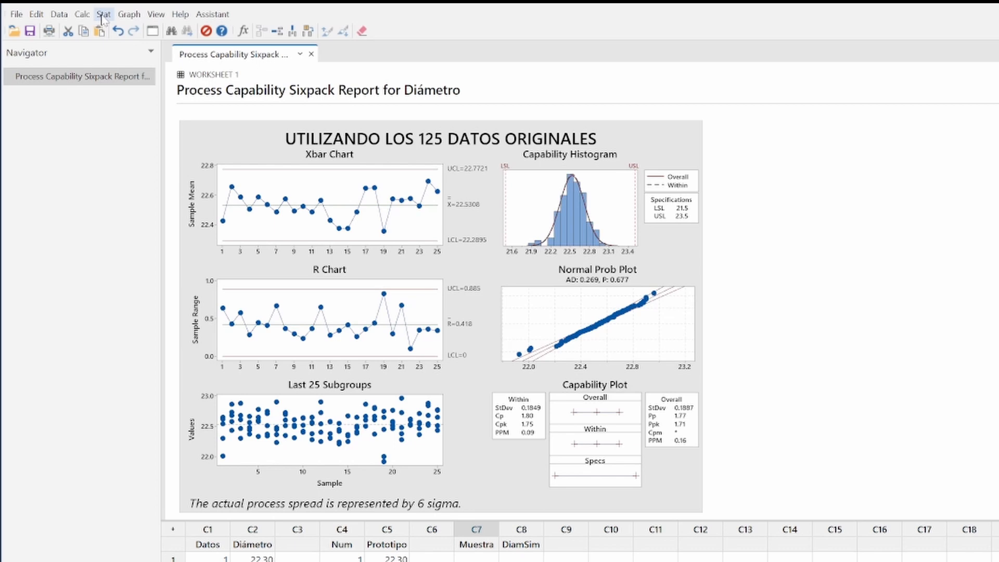
# Step: Run Individual Distribution Identification on the Prototipo column with subgroup size 1, using all distributions and transformations
pyautogui.click(104, 14)
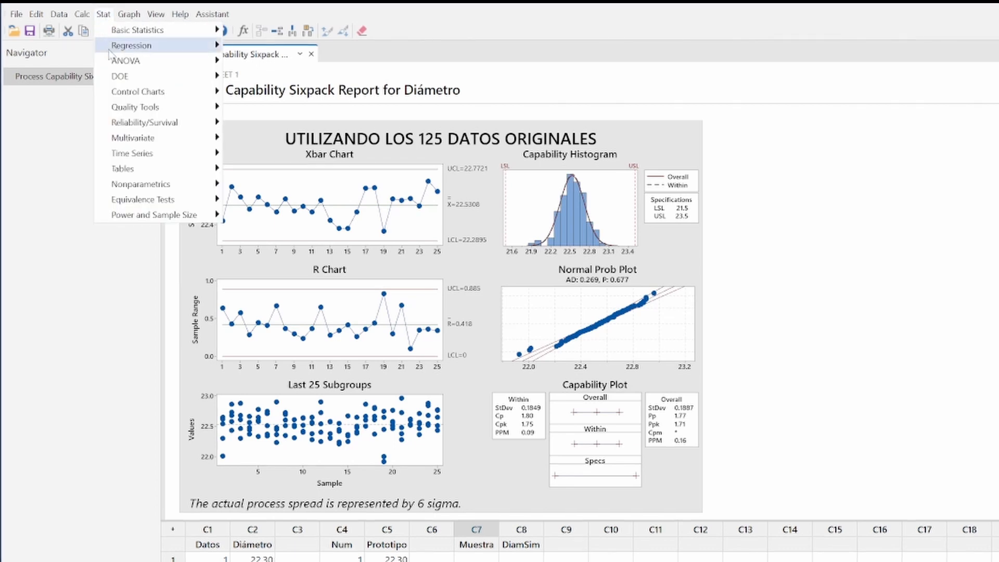
pyautogui.moveTo(120, 111)
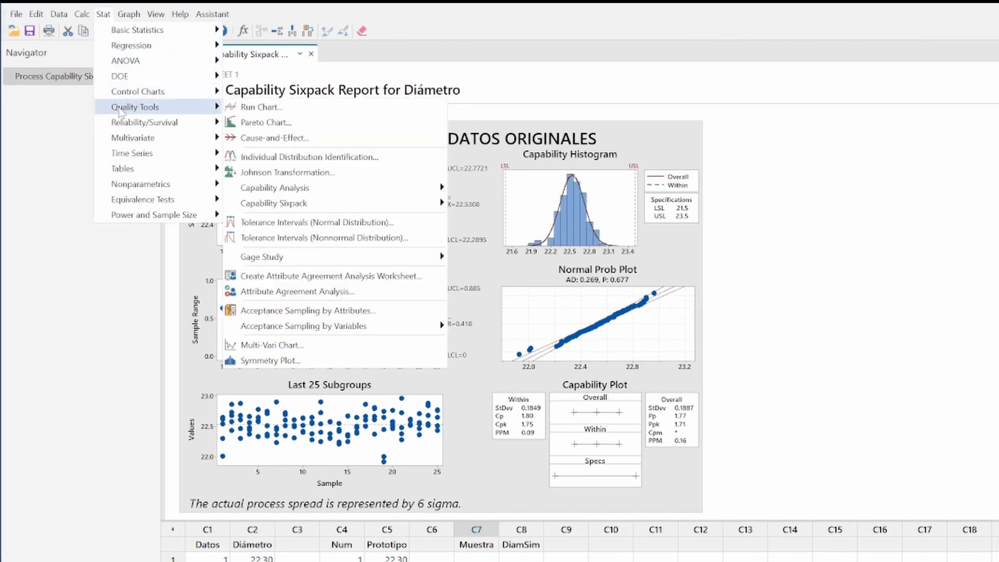
pyautogui.click(284, 157)
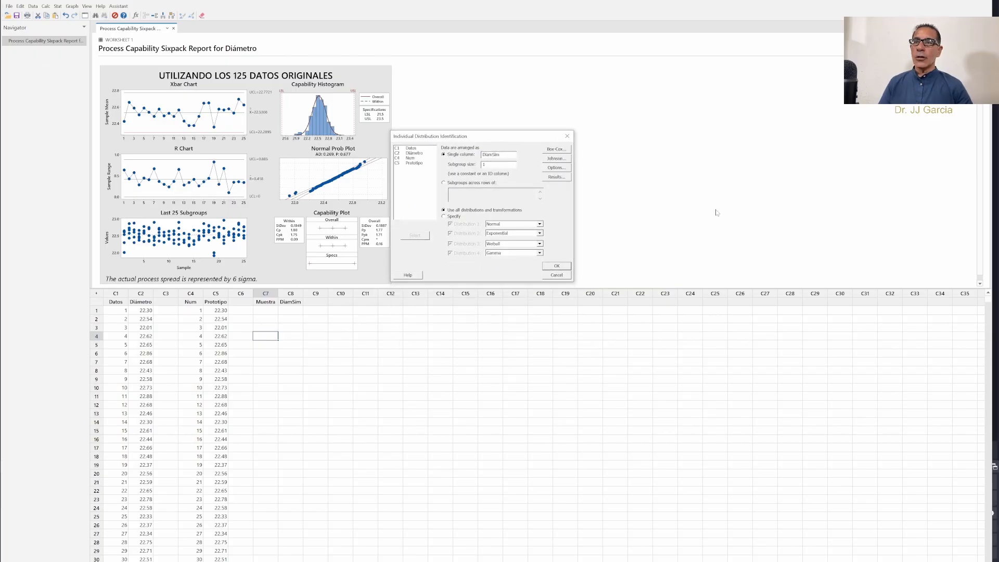
pyautogui.press('BackSpace')
pyautogui.press('BackSpace')
pyautogui.press('BackSpace')
pyautogui.press('BackSpace')
pyautogui.press('BackSpace')
pyautogui.press('BackSpace')
pyautogui.press('BackSpace')
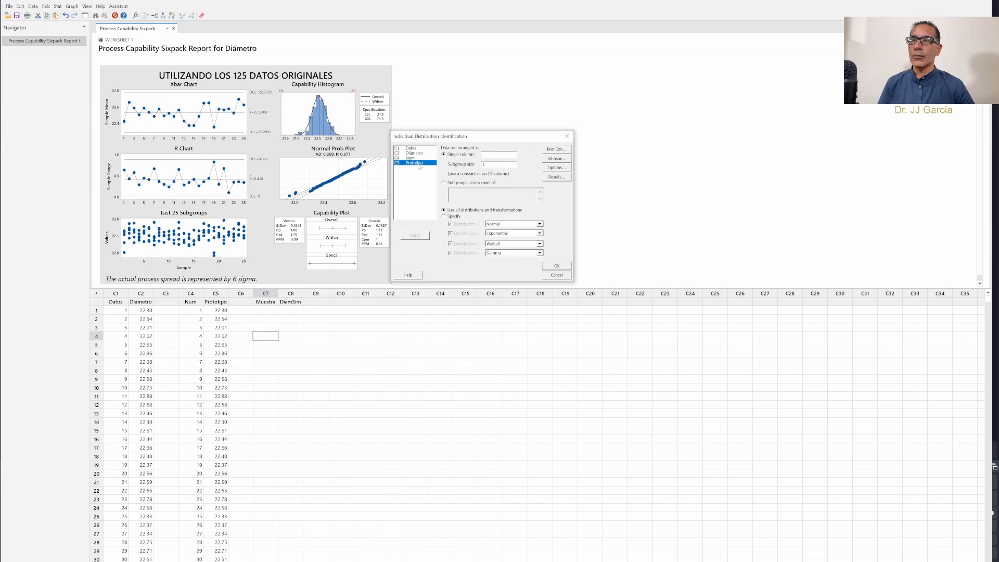
pyautogui.doubleClick(415, 163)
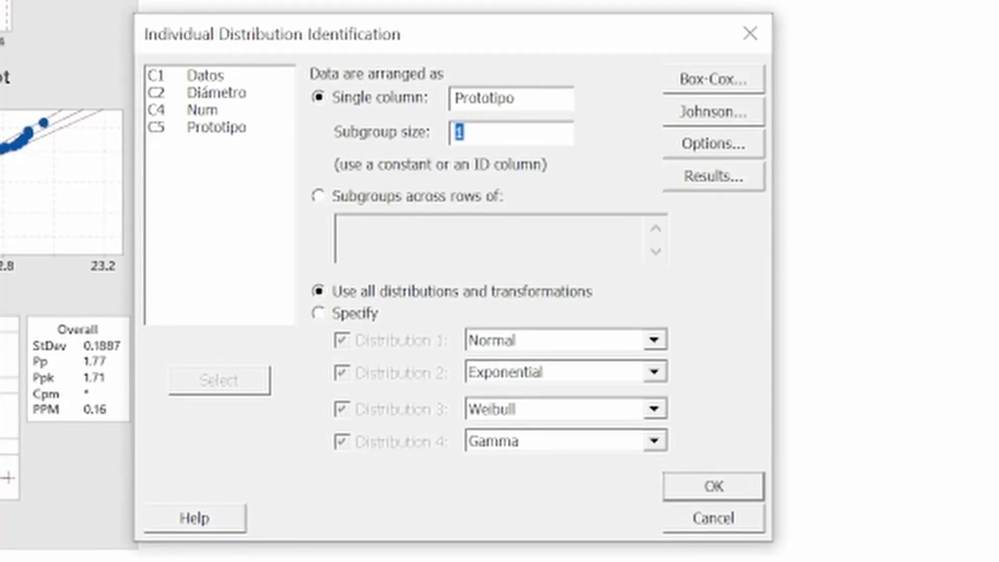
pyautogui.click(714, 490)
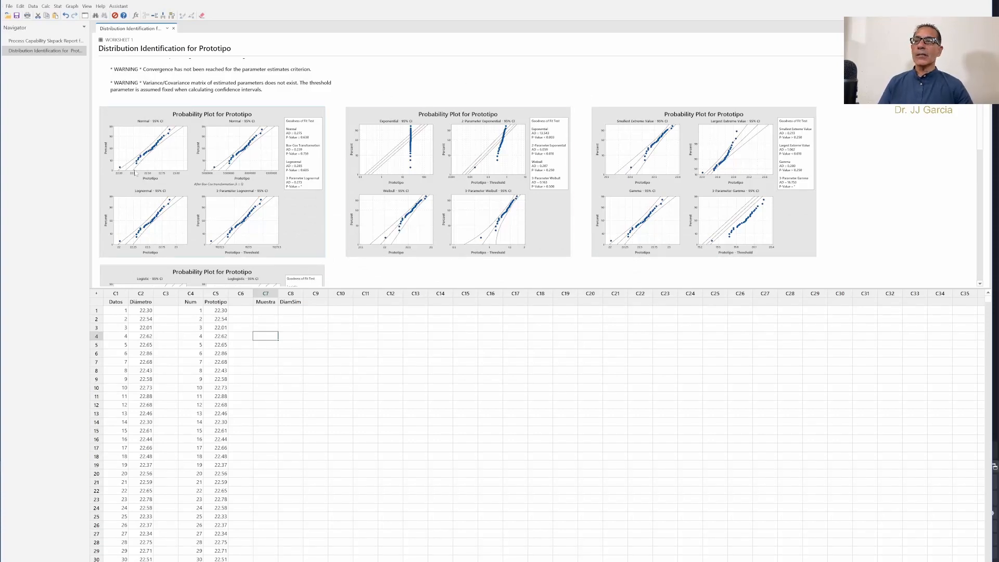
# Step: Examine the Prototipo probability plots, descriptive statistics and the AD values in the Goodness of Fit Test table
pyautogui.scroll(-3, 434, 136)
pyautogui.scroll(-1, 434, 156)
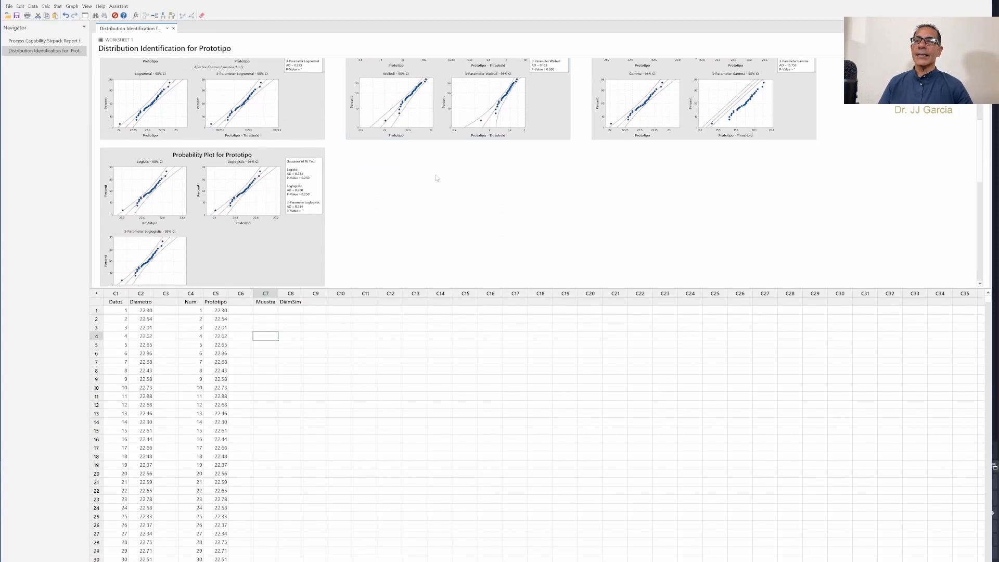
pyautogui.scroll(-6, 436, 187)
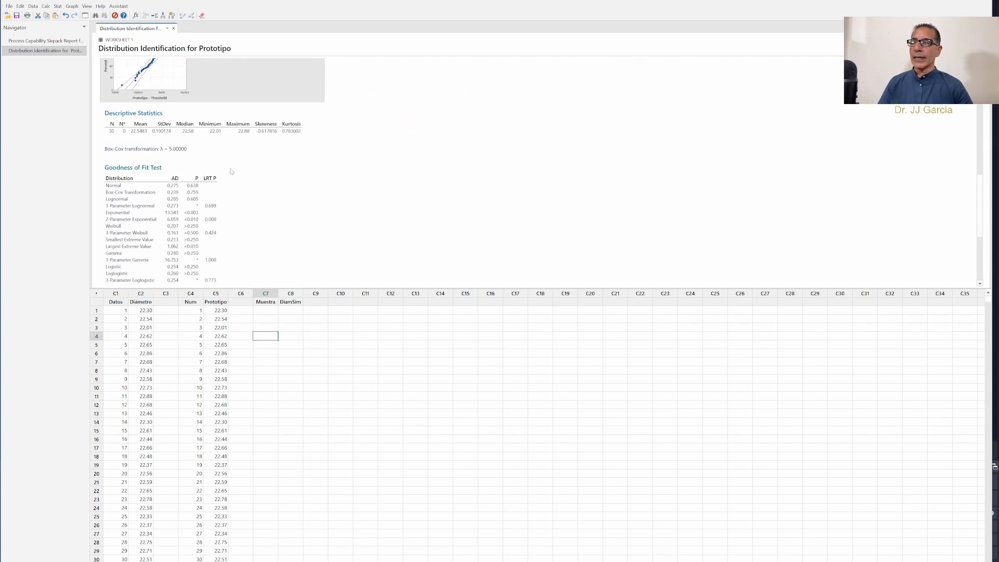
pyautogui.click(129, 191)
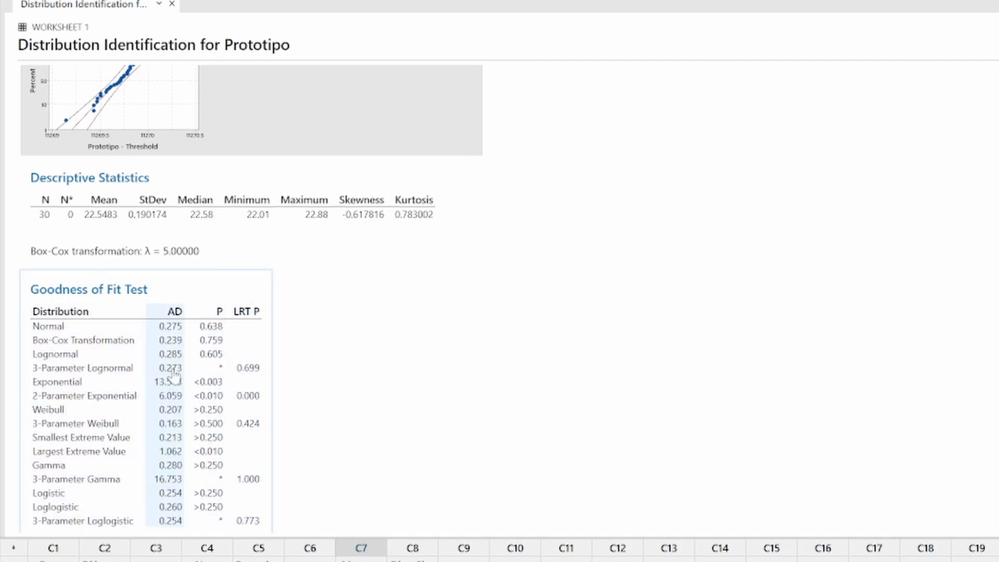
# Step: Generate 130 rows of random Normal data in the DiamSim column with mean 22.548 and standard deviation 0.190
pyautogui.scroll(-6, 391, 323)
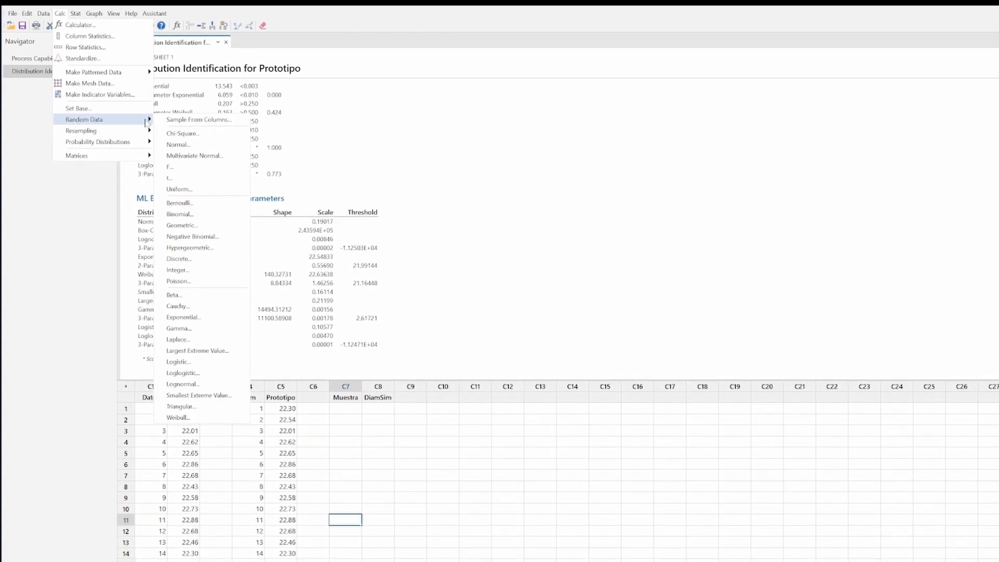
pyautogui.click(194, 148)
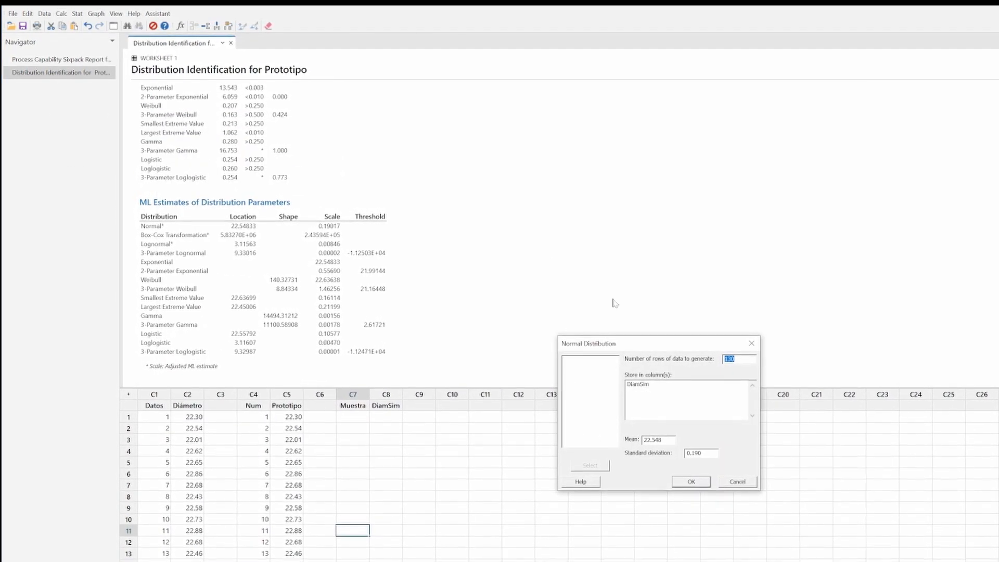
pyautogui.moveTo(642, 346); pyautogui.dragTo(602, 148)
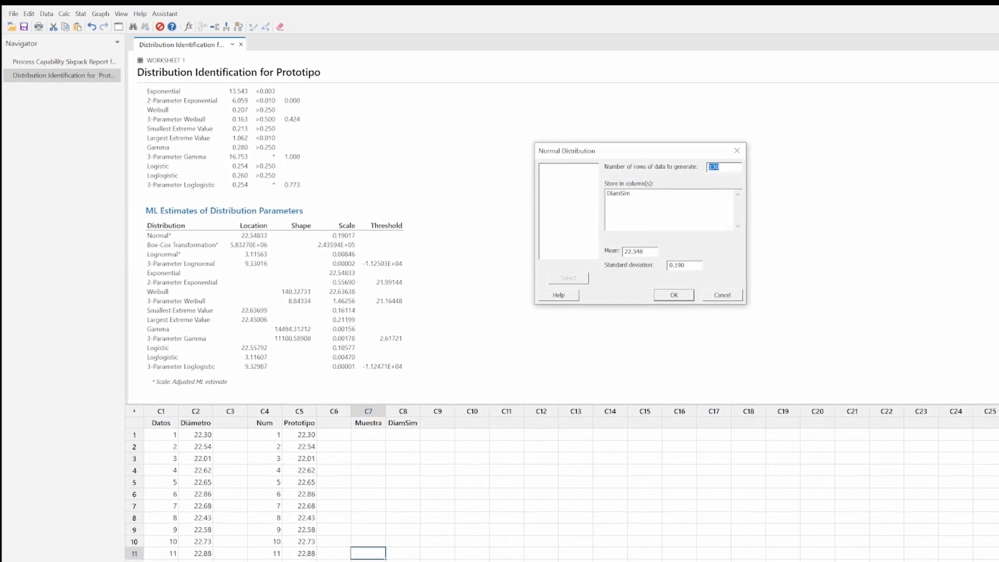
pyautogui.click(725, 167)
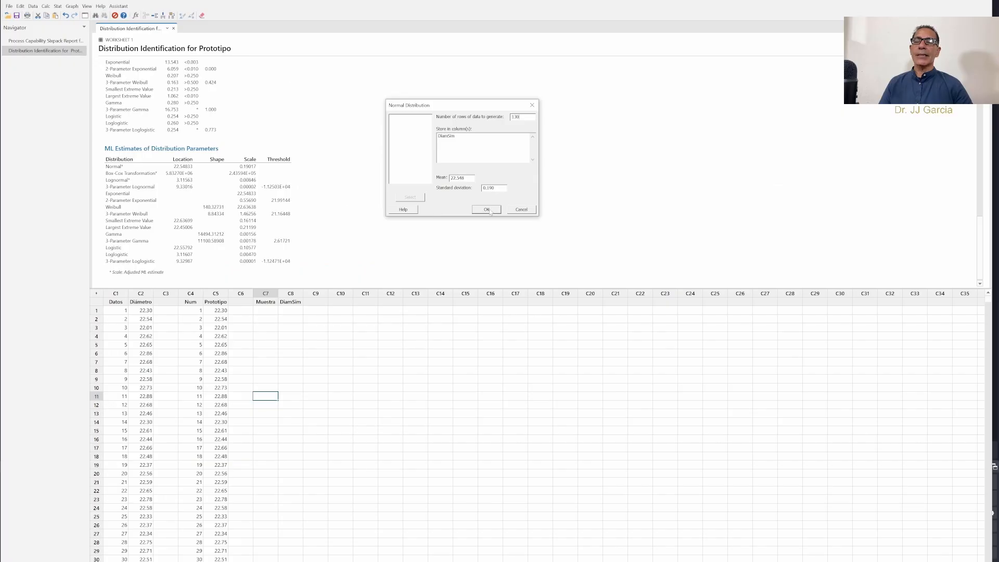
pyautogui.click(487, 210)
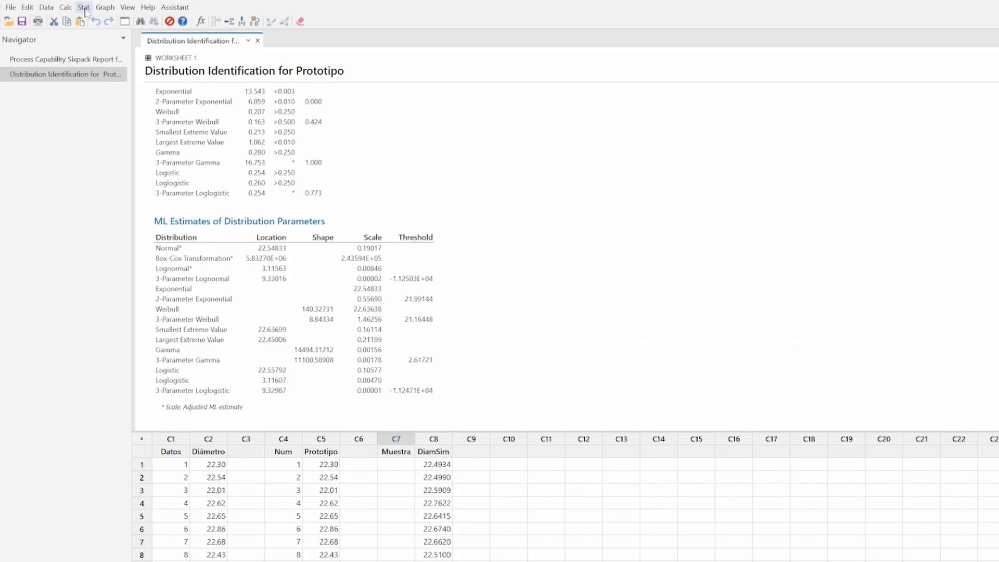
# Step: Run a Normal Capability Sixpack on Prototipo with subgroup size 5, specs 21.5 and 23.5, titled "UTILIZANDO LOS 30 PROTOTIPOS"
pyautogui.click(84, 8)
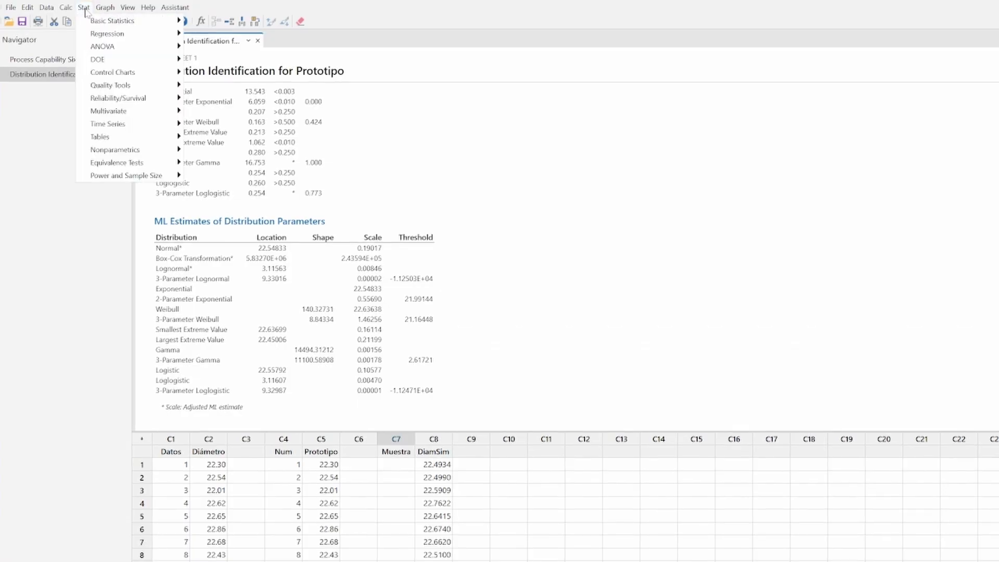
pyautogui.moveTo(130, 85)
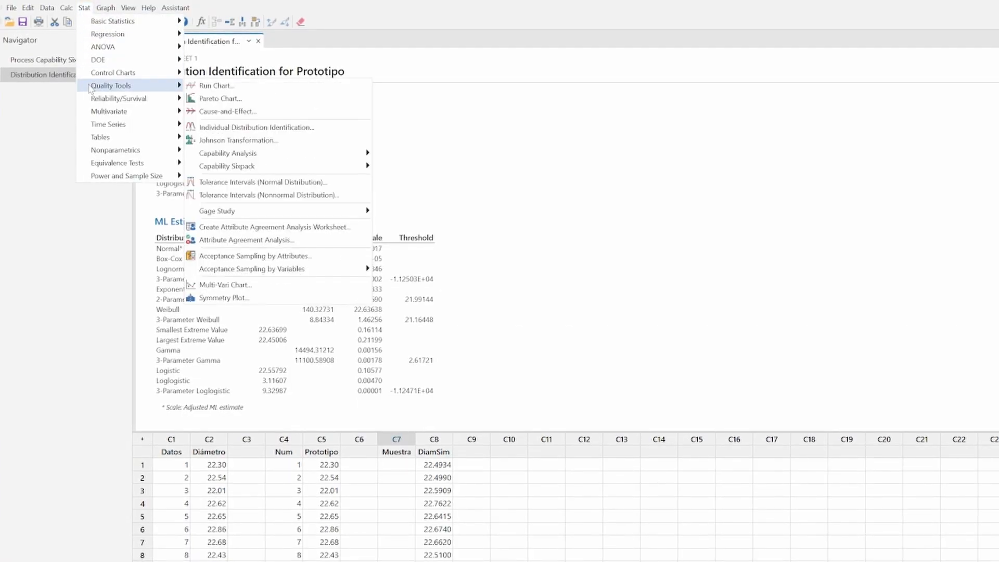
pyautogui.moveTo(236, 171)
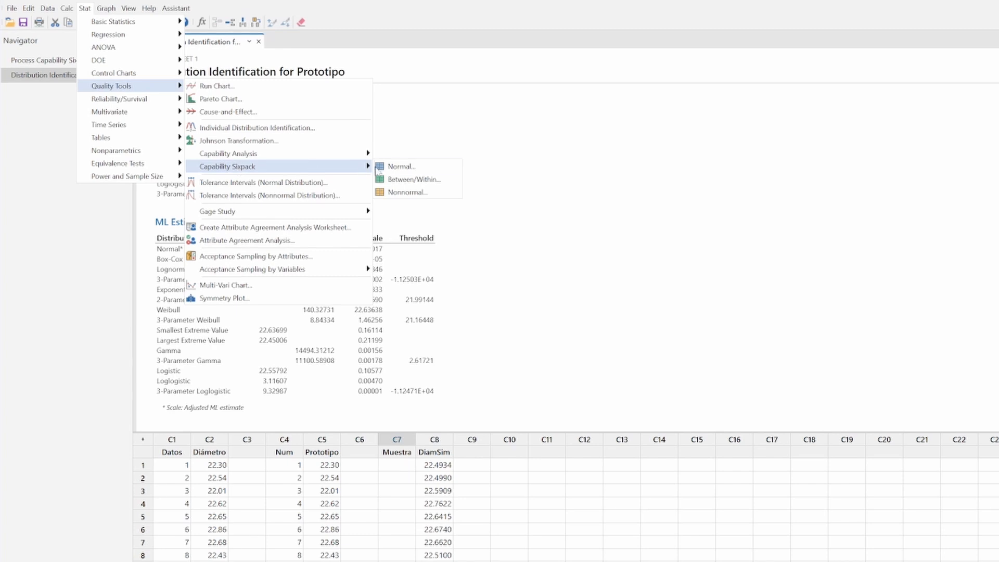
pyautogui.click(383, 167)
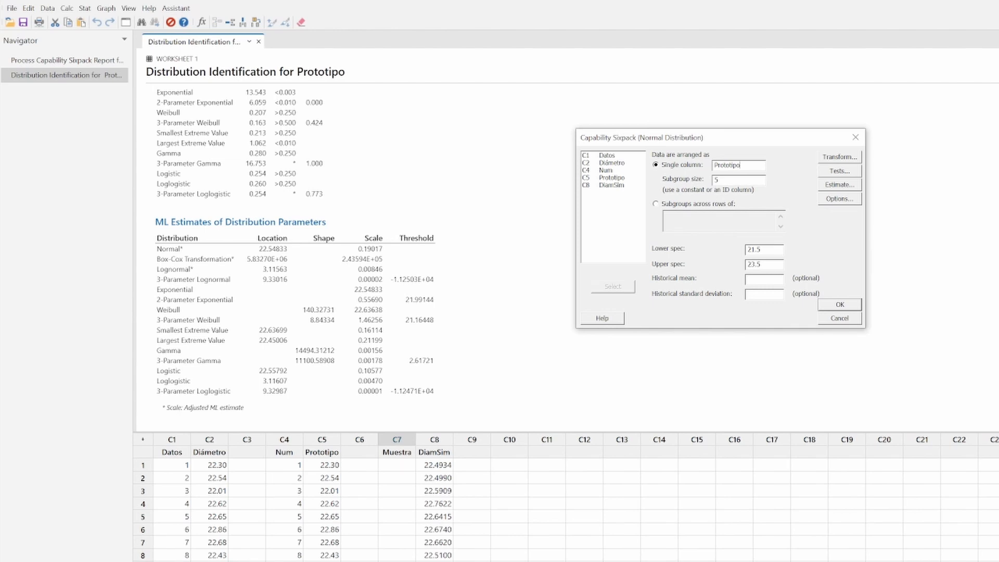
pyautogui.click(839, 200)
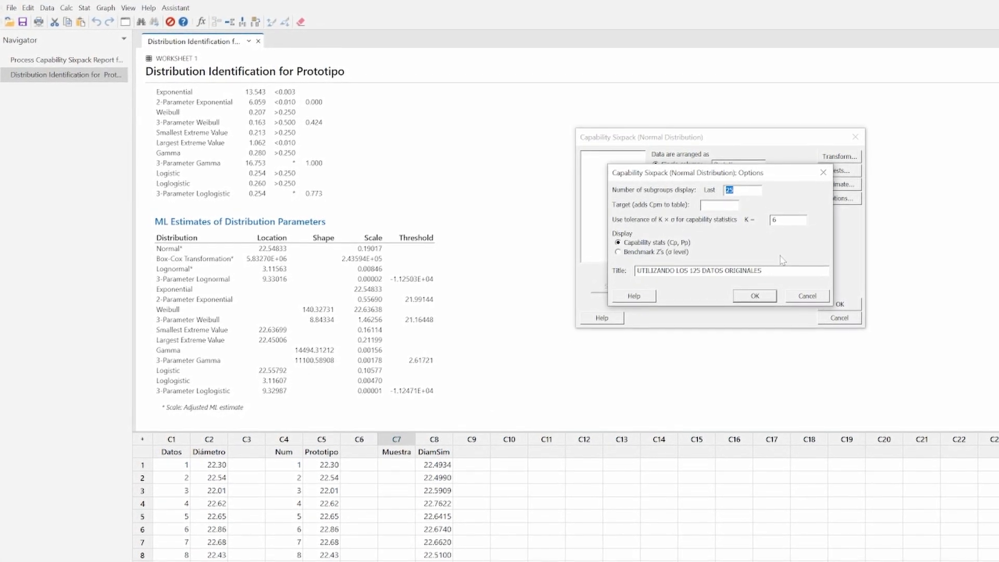
pyautogui.click(754, 296)
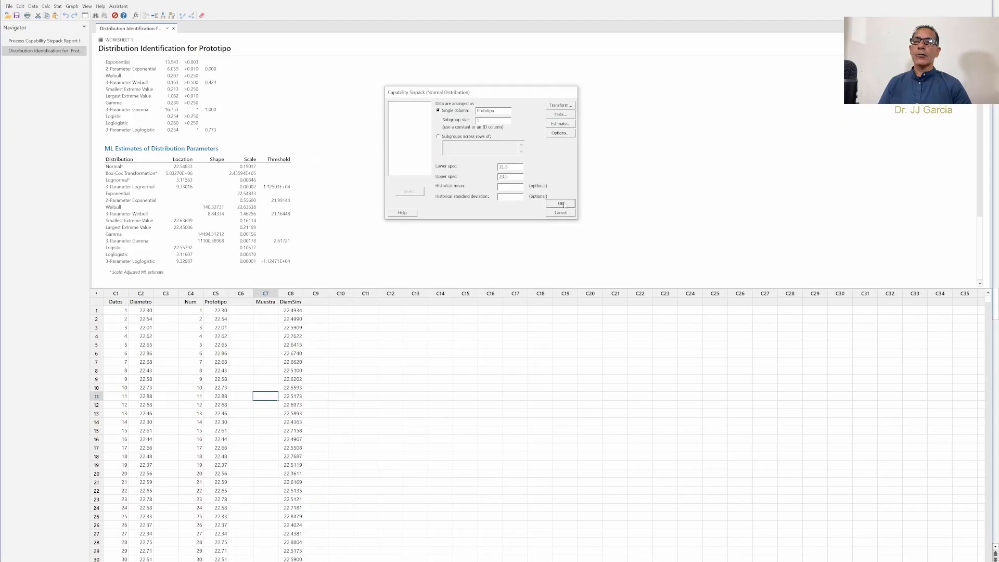
pyautogui.click(702, 435)
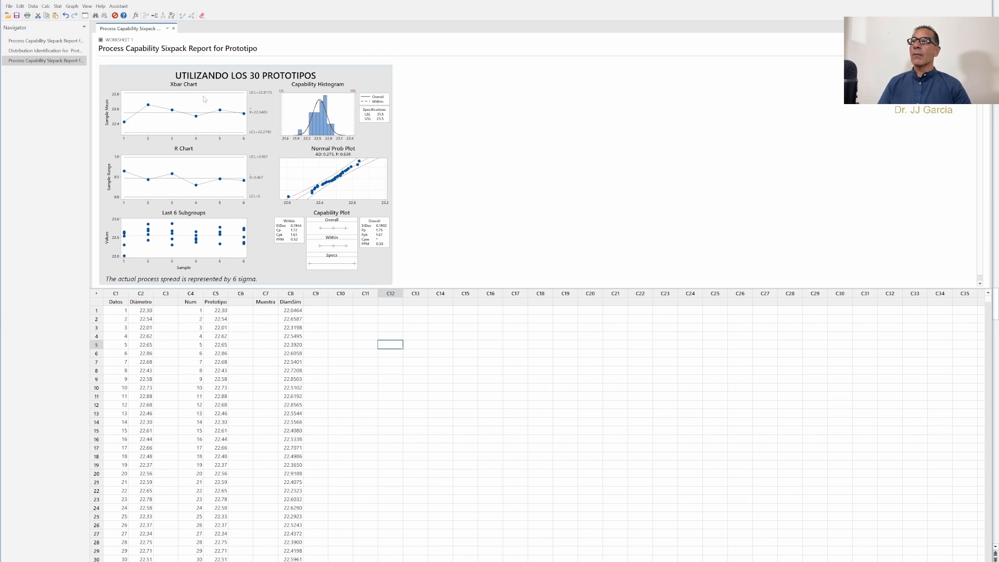
# Step: Run a Normal Capability Sixpack on DiamSim with subgroup size 5, specs 21.5 and 23.5, titled "UTILIZANDO LOS 130 DATOS SIMULADOS"
pyautogui.click(57, 6)
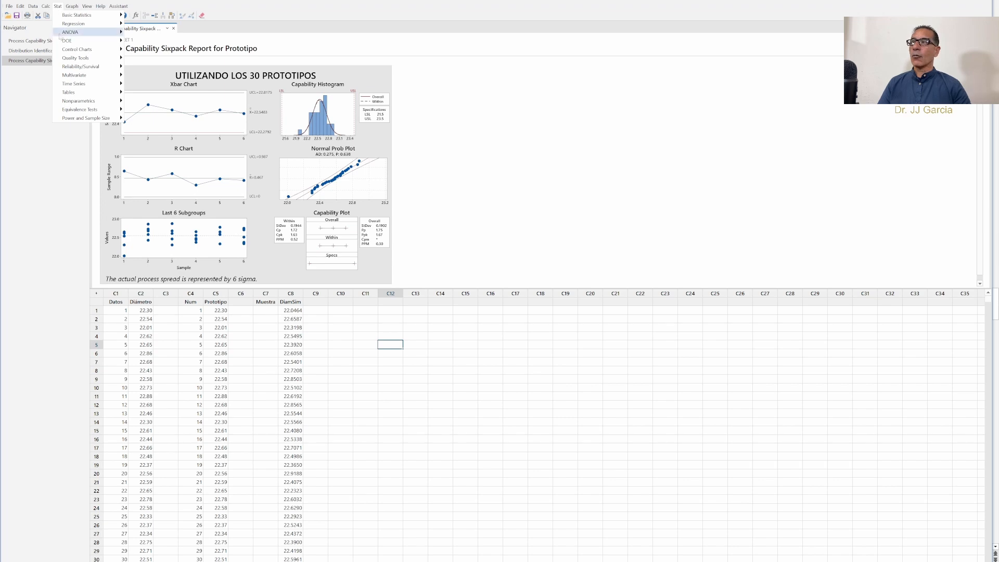
pyautogui.moveTo(66, 57)
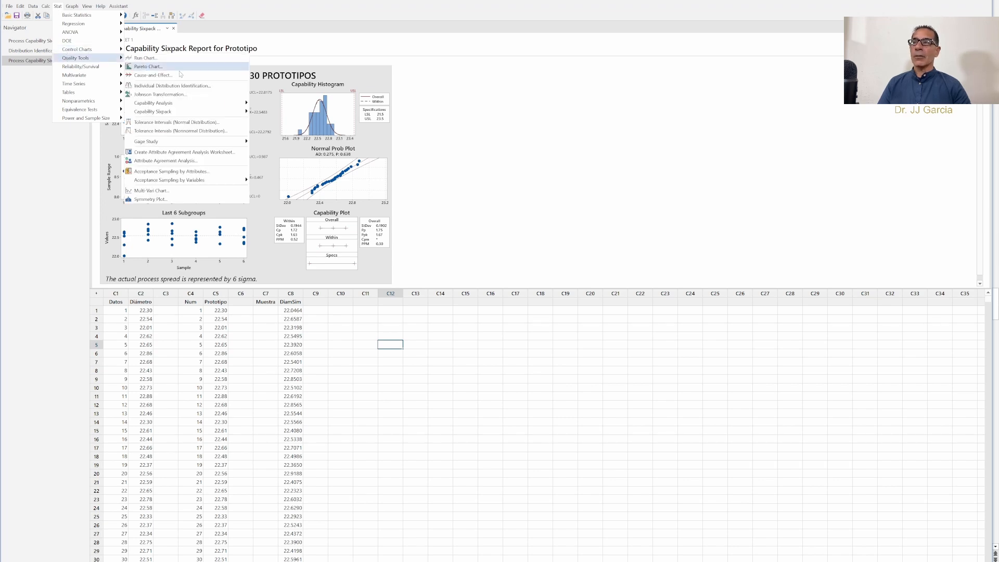
pyautogui.moveTo(171, 113)
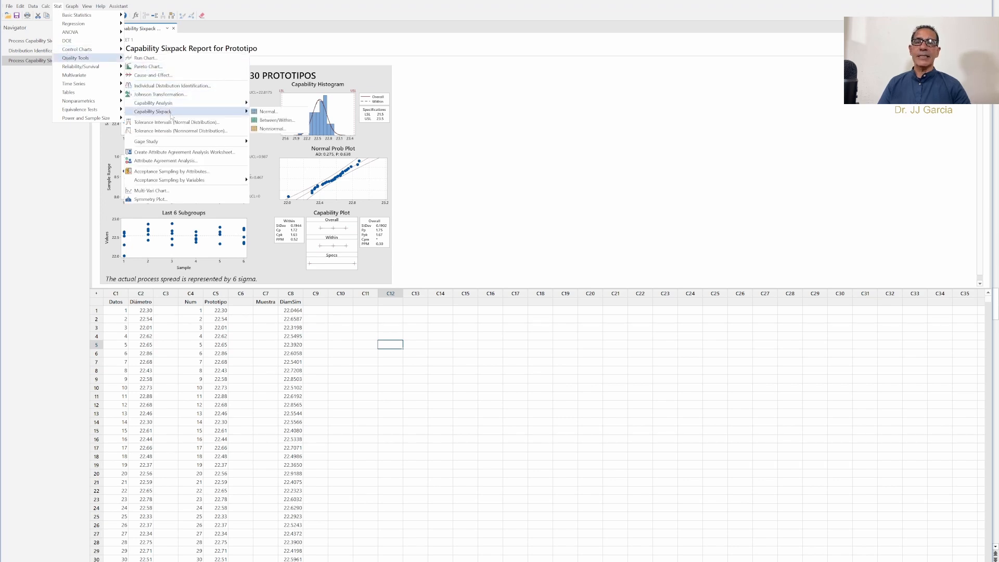
pyautogui.click(269, 112)
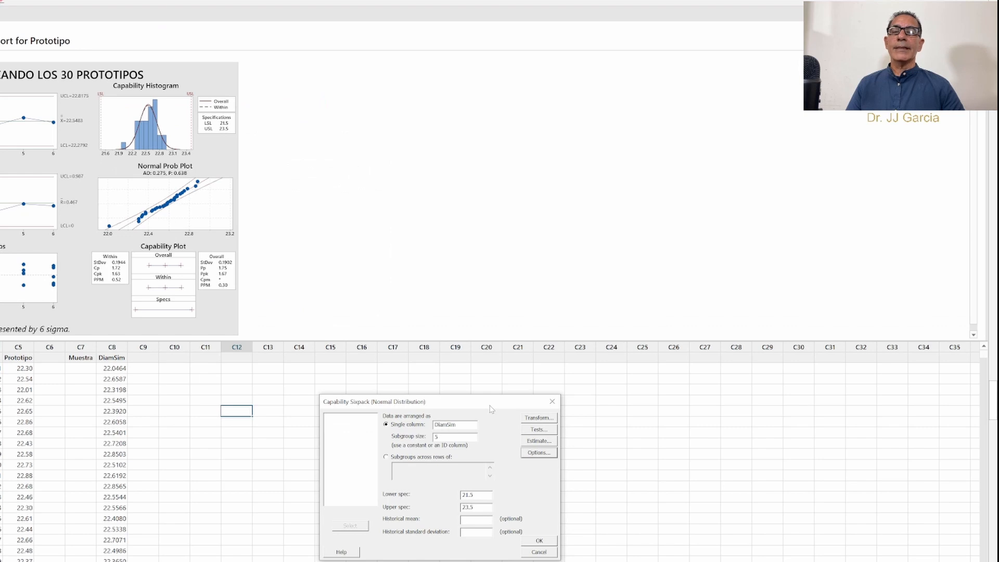
pyautogui.moveTo(488, 407); pyautogui.dragTo(480, 133)
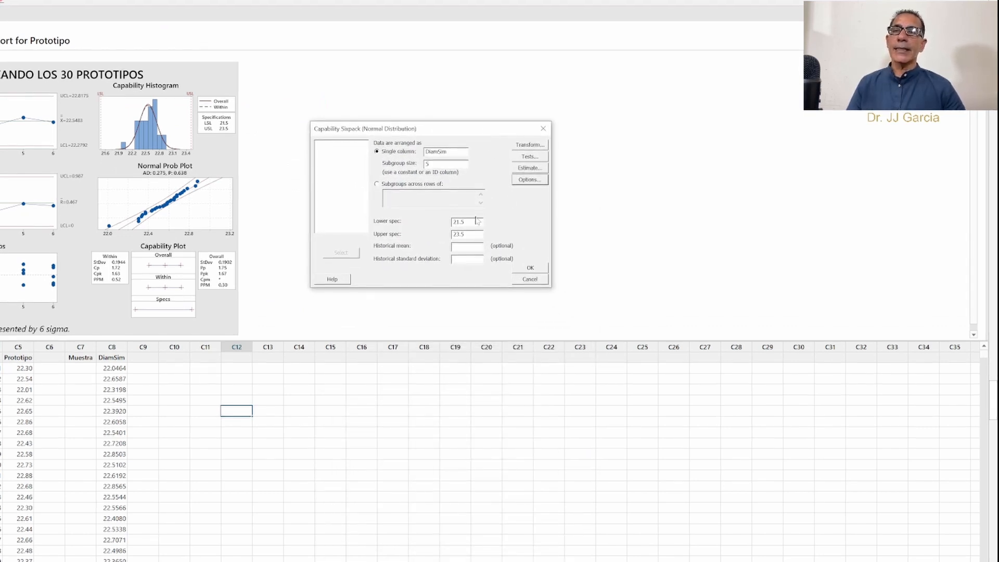
pyautogui.click(454, 152)
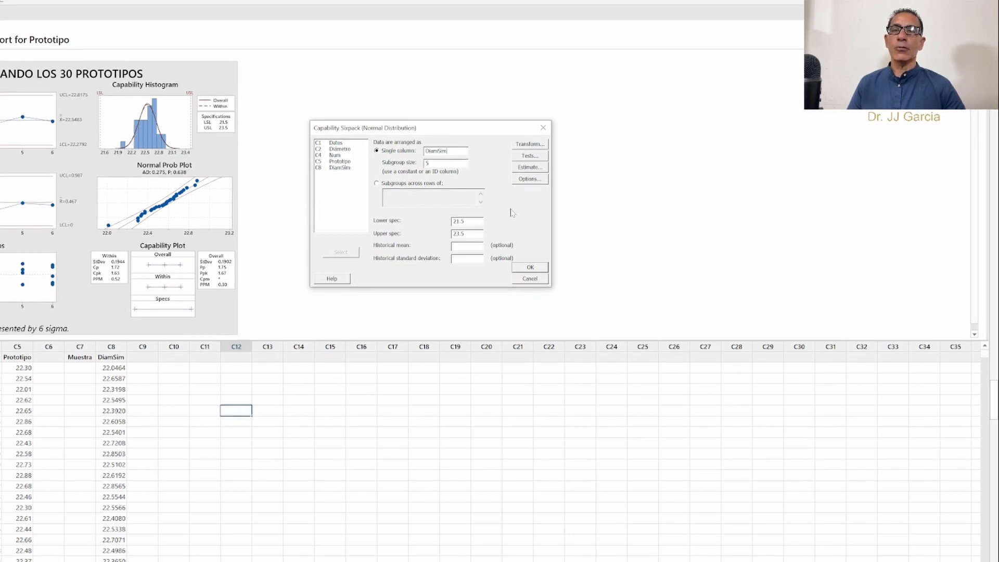
pyautogui.click(530, 179)
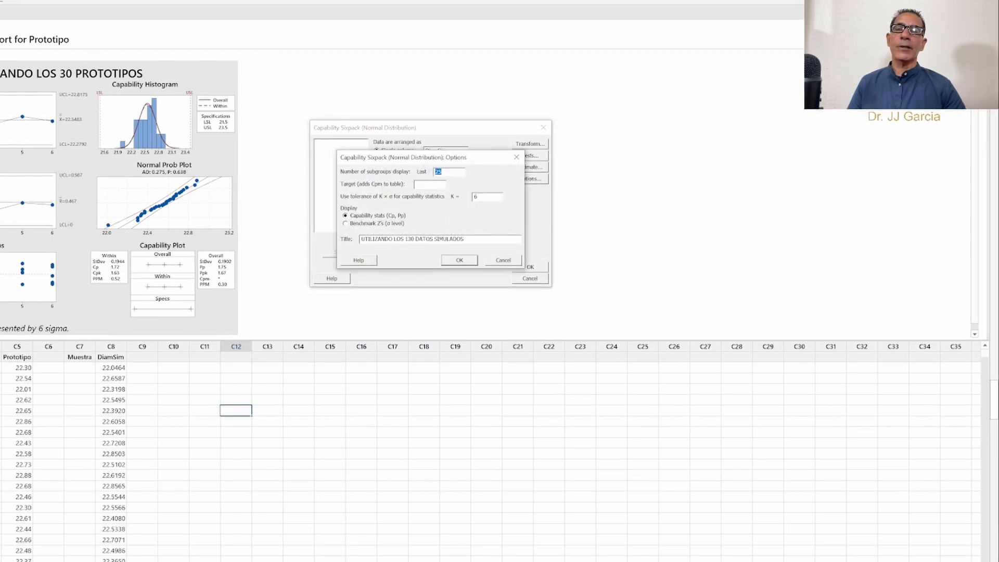
pyautogui.click(459, 260)
pyautogui.click(529, 267)
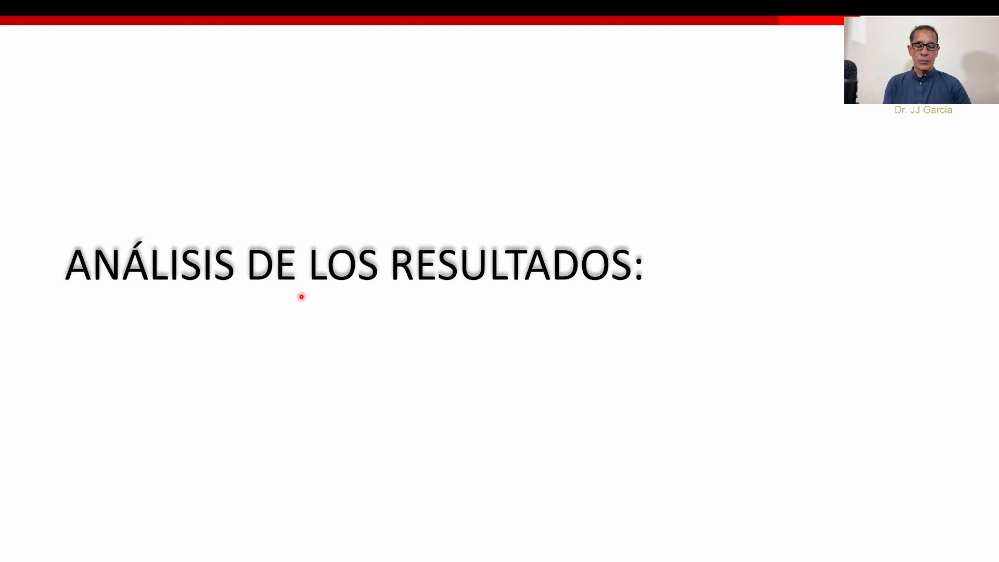
pyautogui.press('Right')
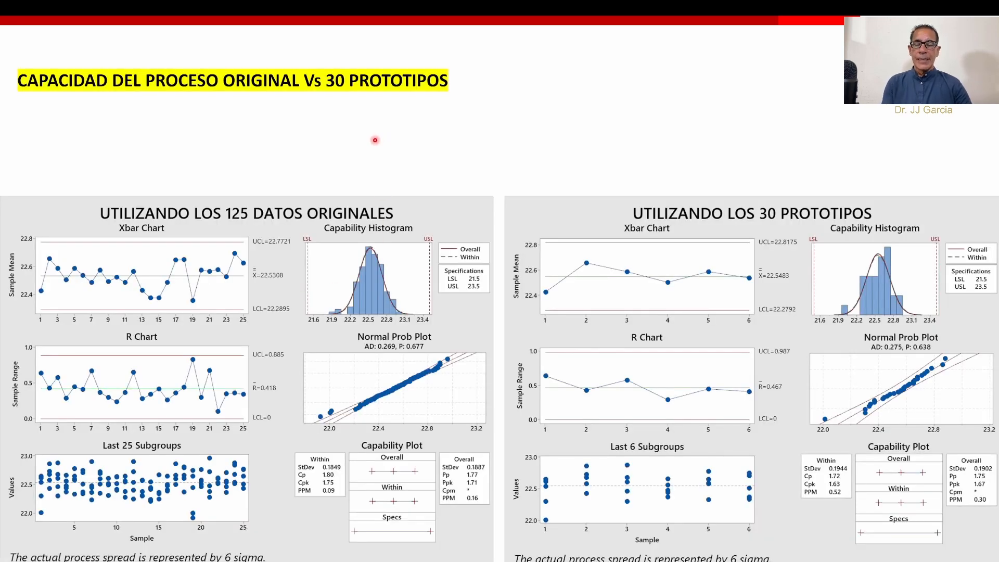